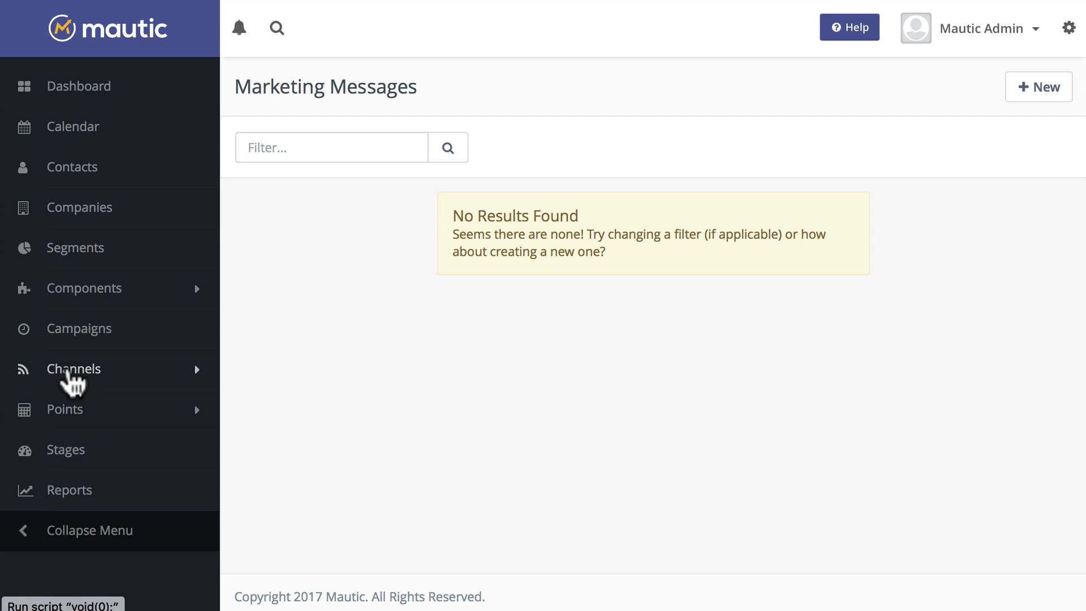
# From the Marketing Messages list, start a new message and begin naming it Follow Up.
pyautogui.click(65, 370)
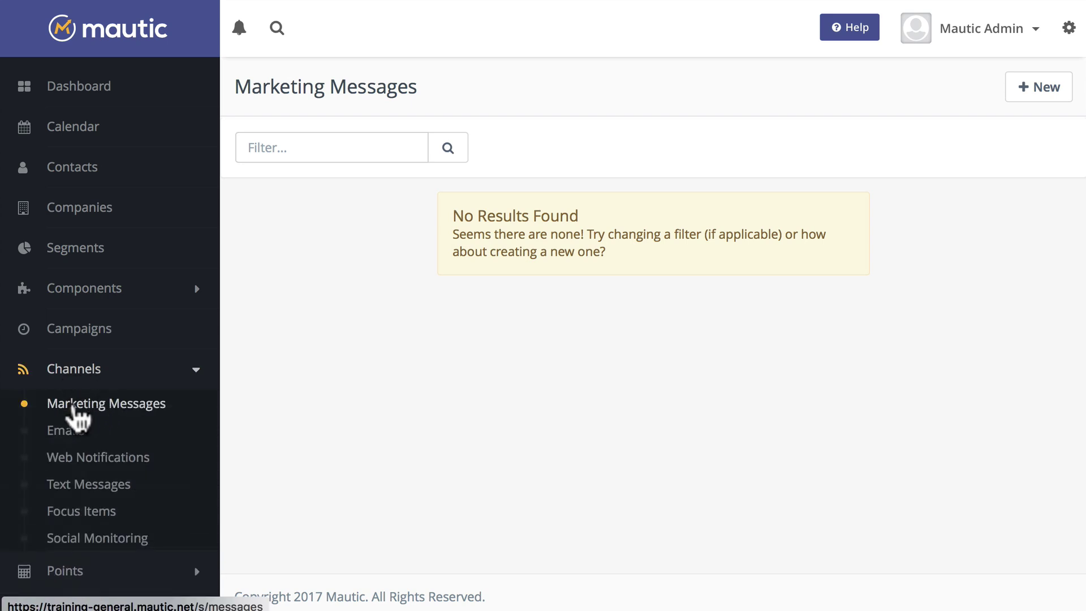
pyautogui.click(75, 411)
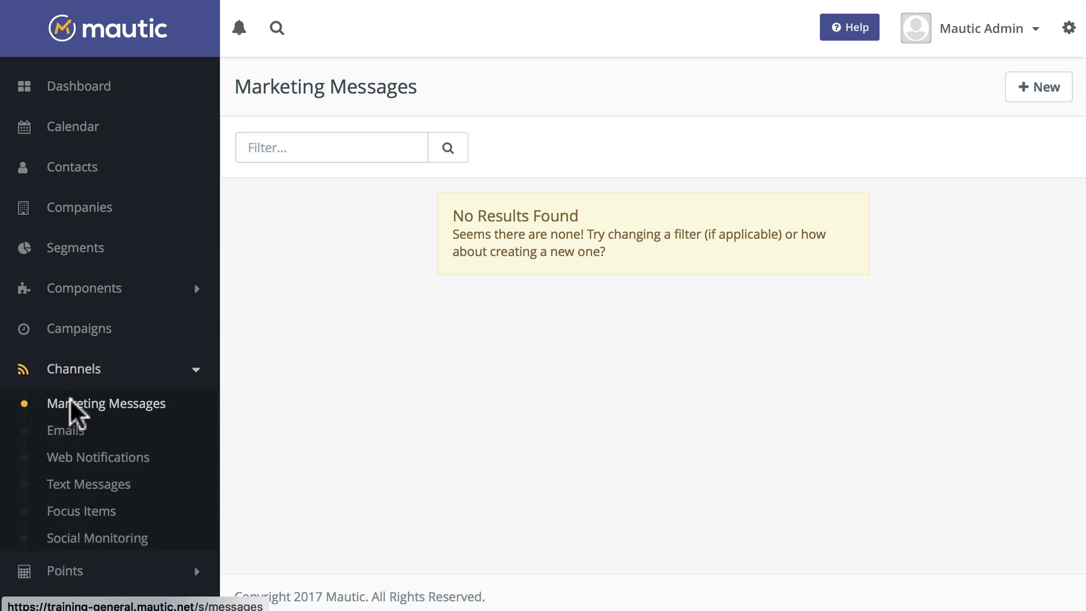
pyautogui.click(1046, 89)
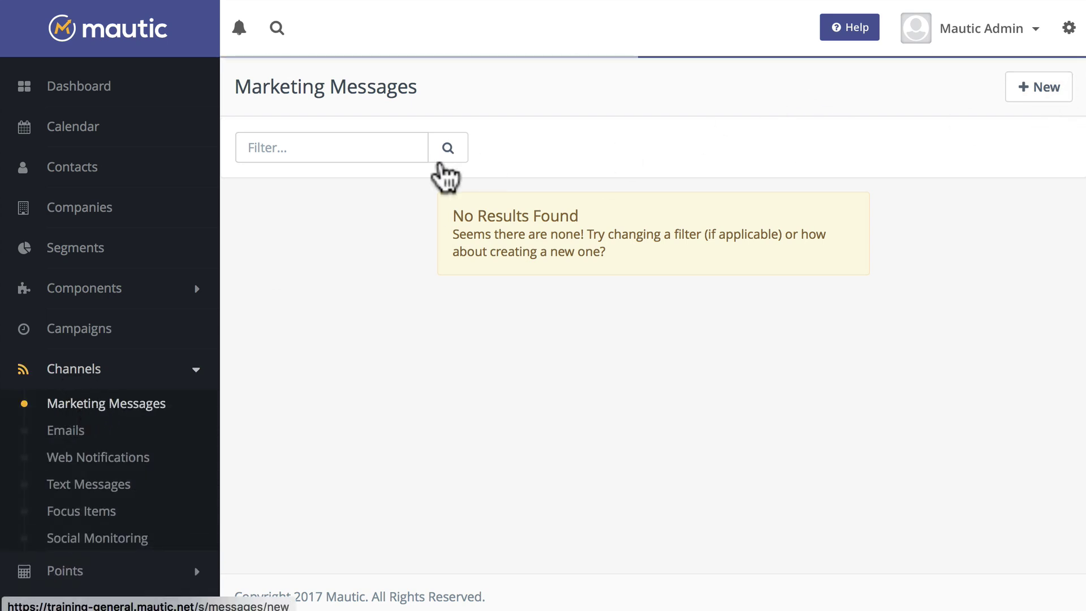
pyautogui.click(134, 170)
pyautogui.write('Fo')
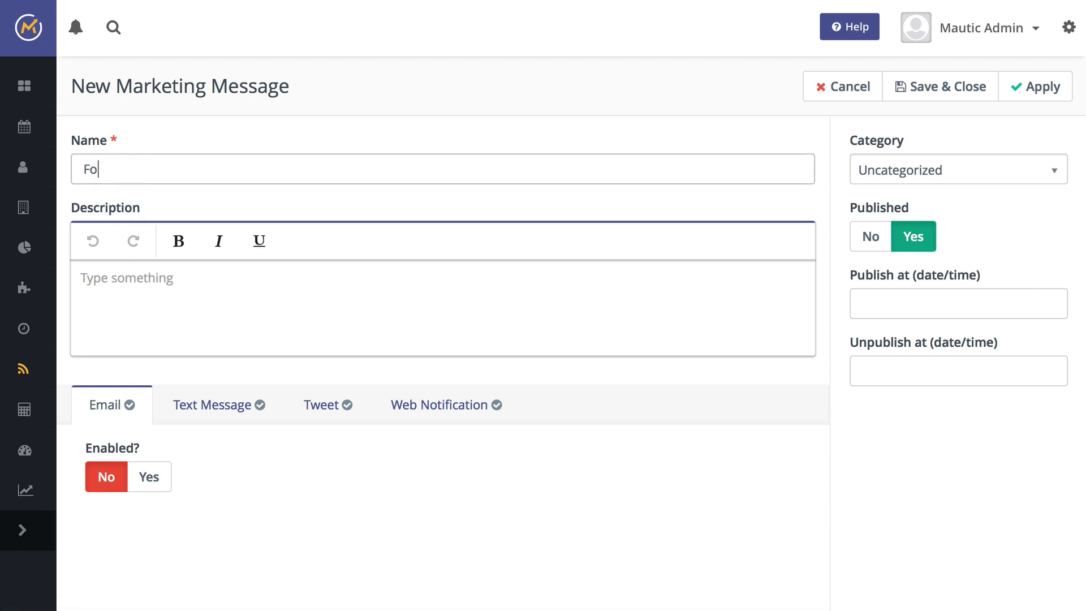
pyautogui.write('llow Up')
# Enable the email channel and set its email to Drip 2.
pyautogui.click(147, 479)
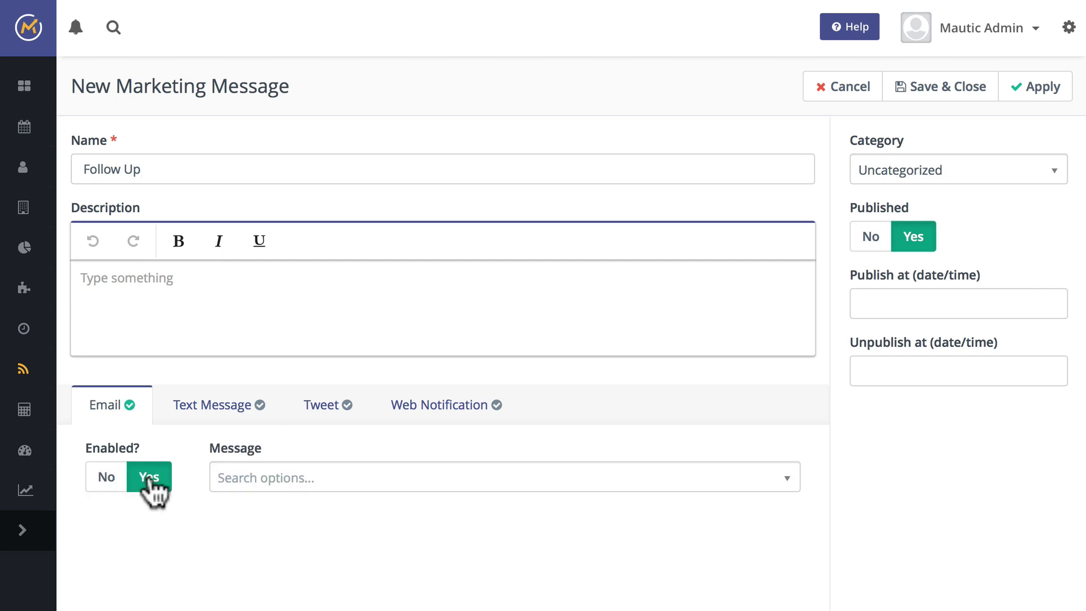
pyautogui.click(266, 474)
pyautogui.scroll(-3, 821, 552)
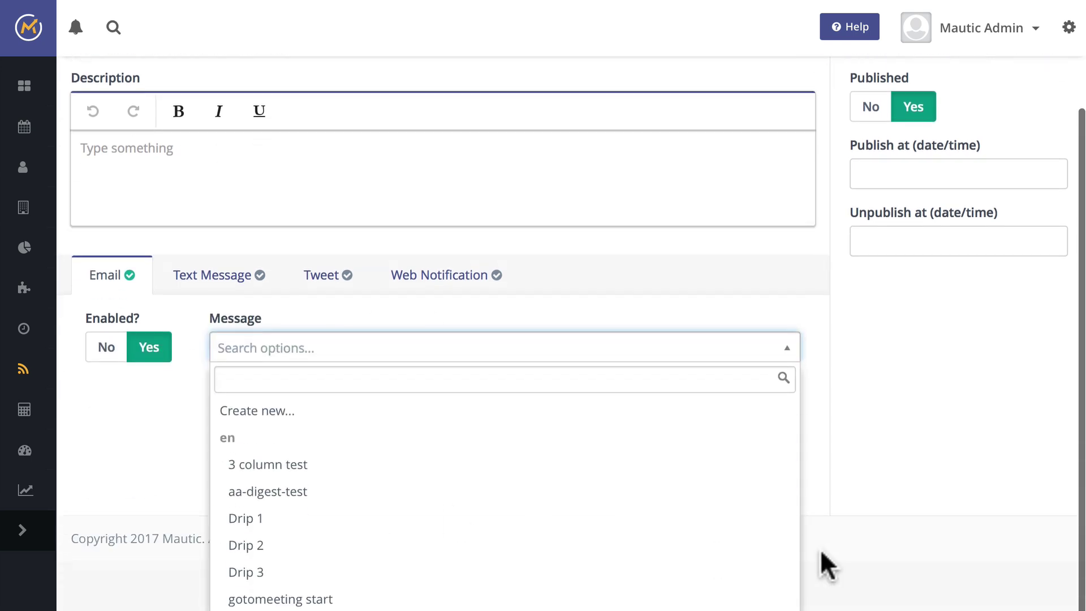
pyautogui.click(334, 547)
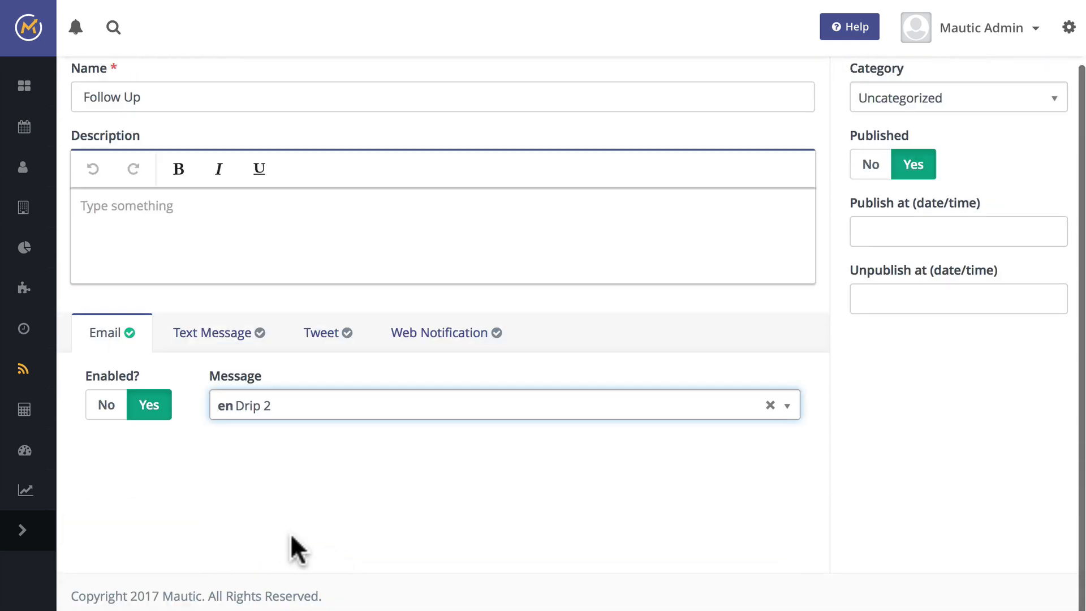
# Enable the text message channel with Drip 2 Text, then bring up the tweet settings.
pyautogui.click(213, 333)
pyautogui.click(148, 406)
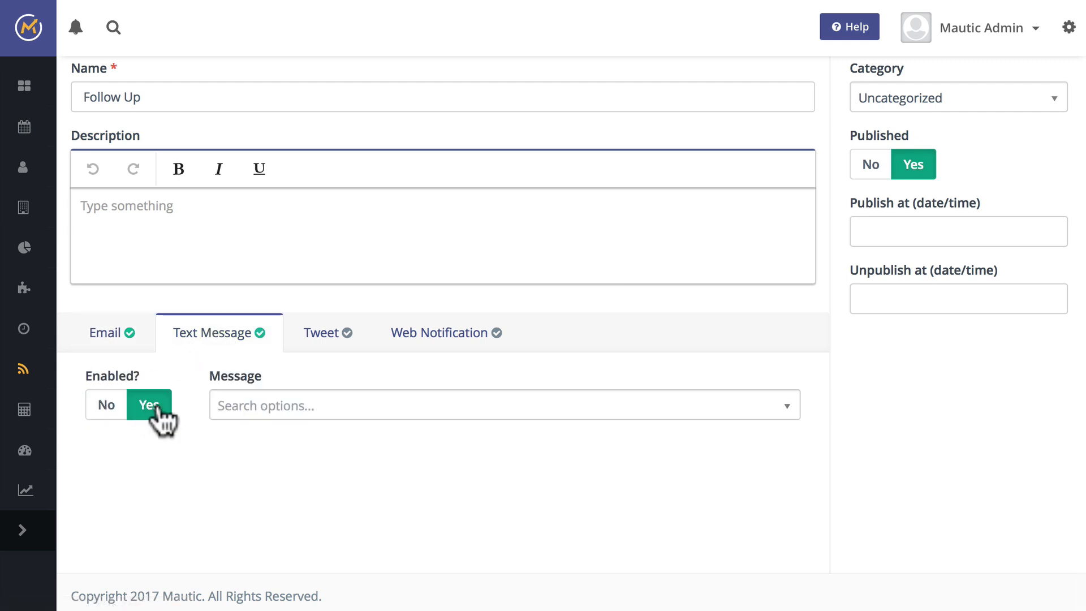
pyautogui.click(307, 407)
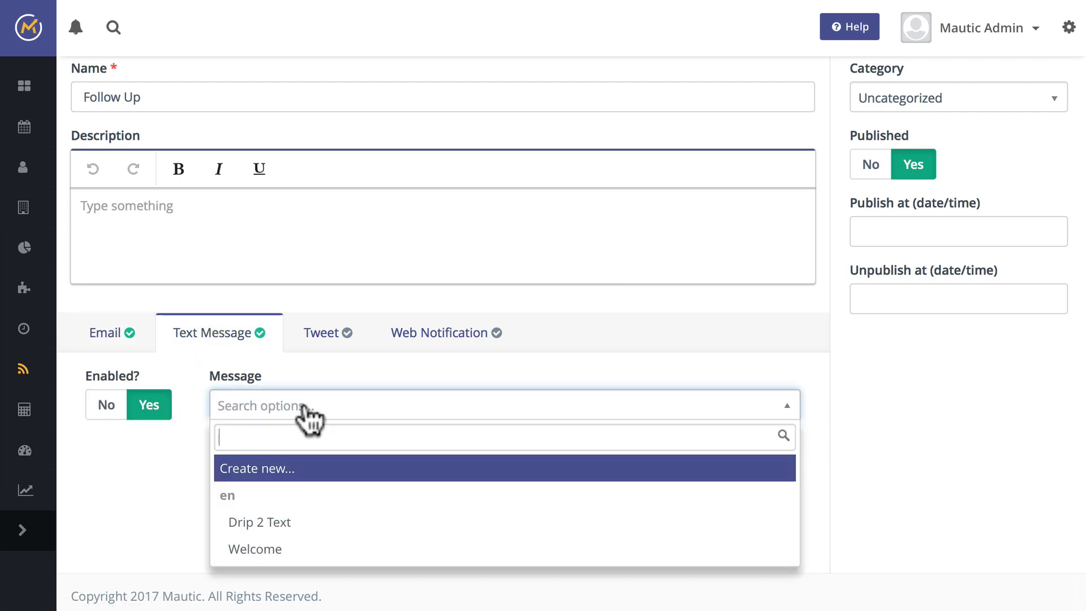
pyautogui.click(339, 527)
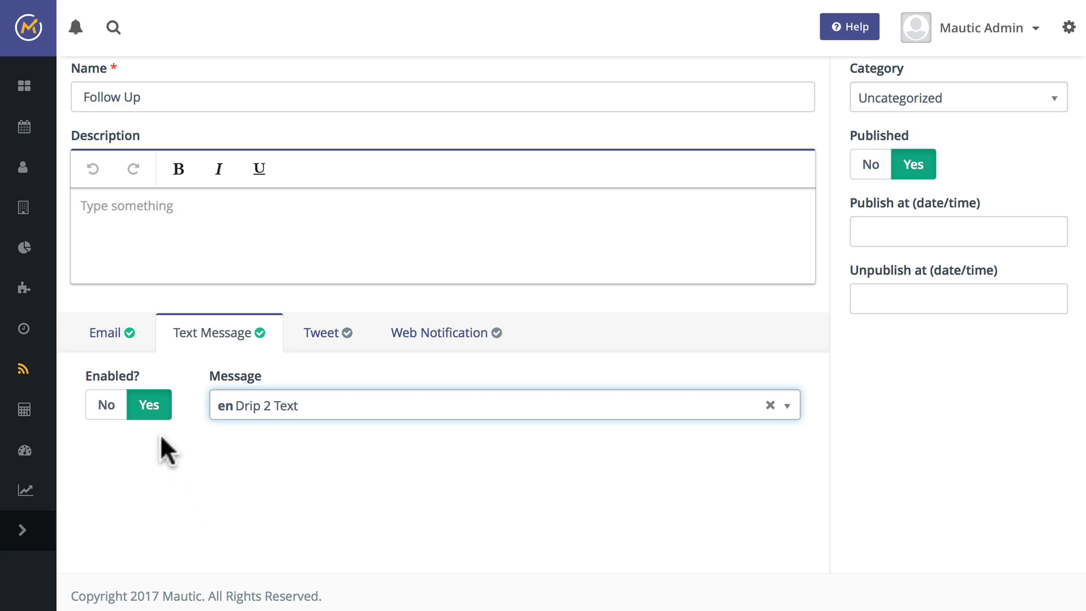
pyautogui.click(321, 338)
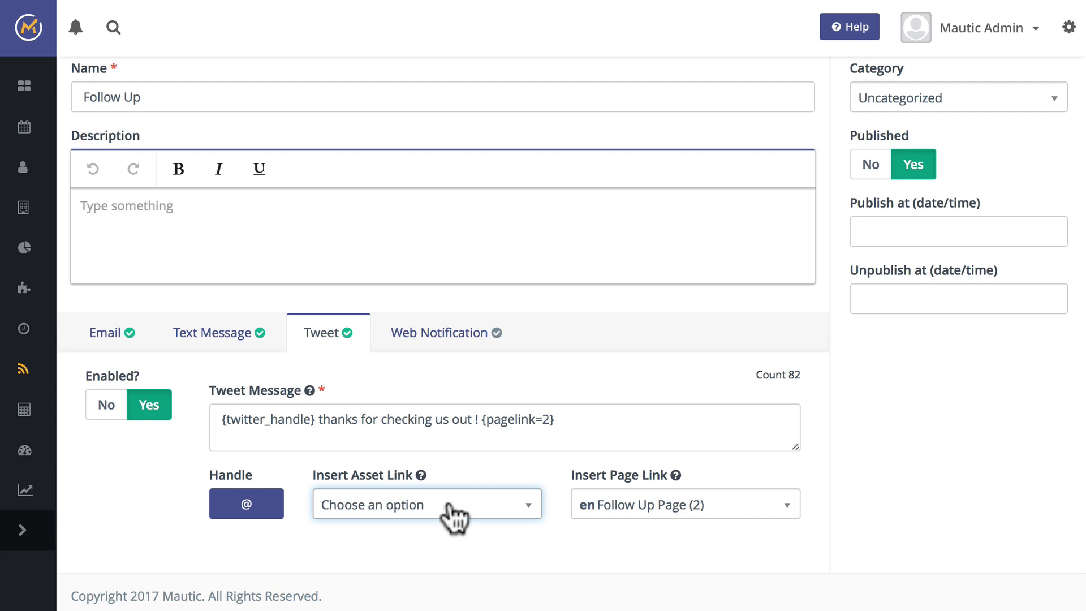
# Check the web notification channel, find no notifications available, and leave it disabled.
pyautogui.click(426, 340)
pyautogui.click(145, 405)
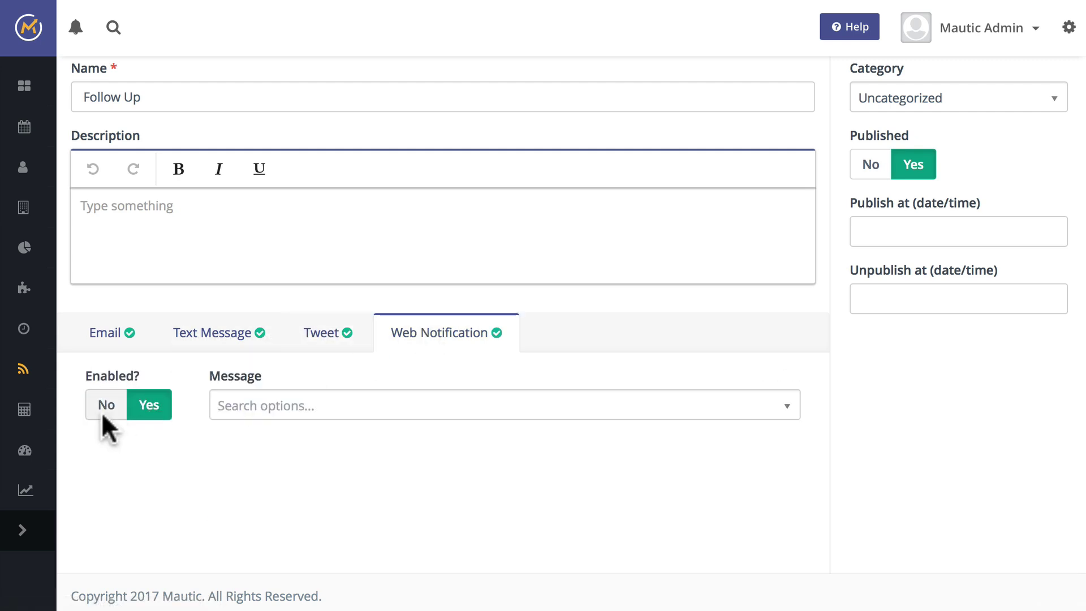
pyautogui.click(293, 407)
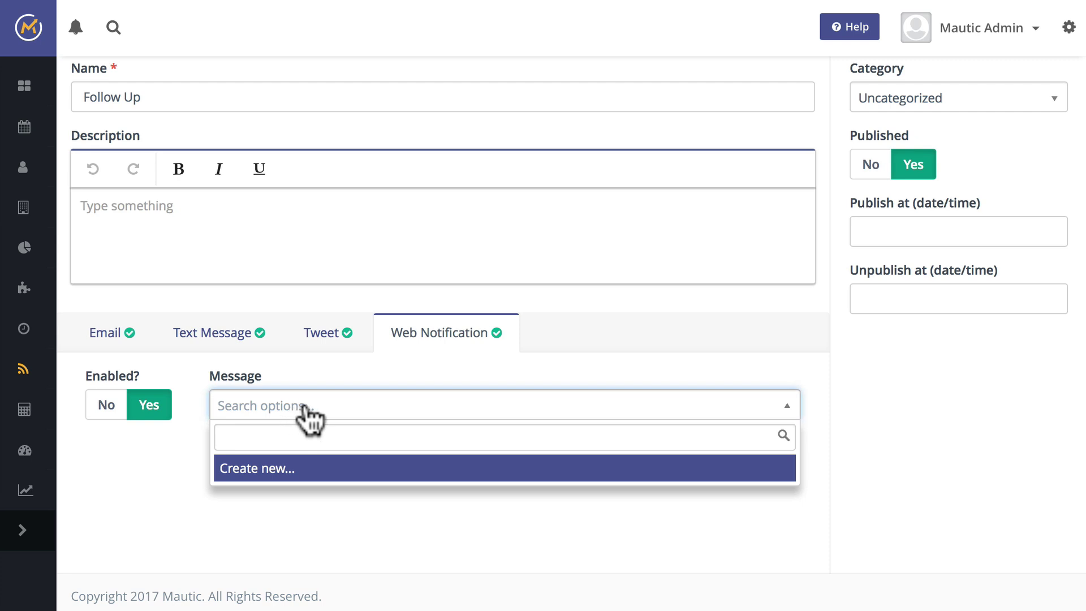
pyautogui.click(181, 498)
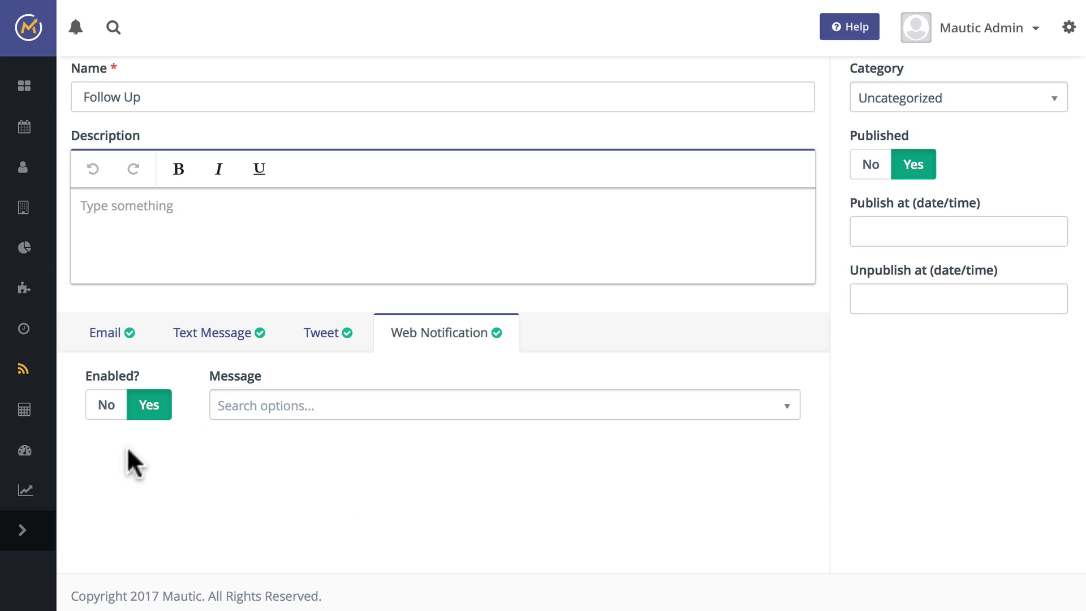
pyautogui.click(103, 404)
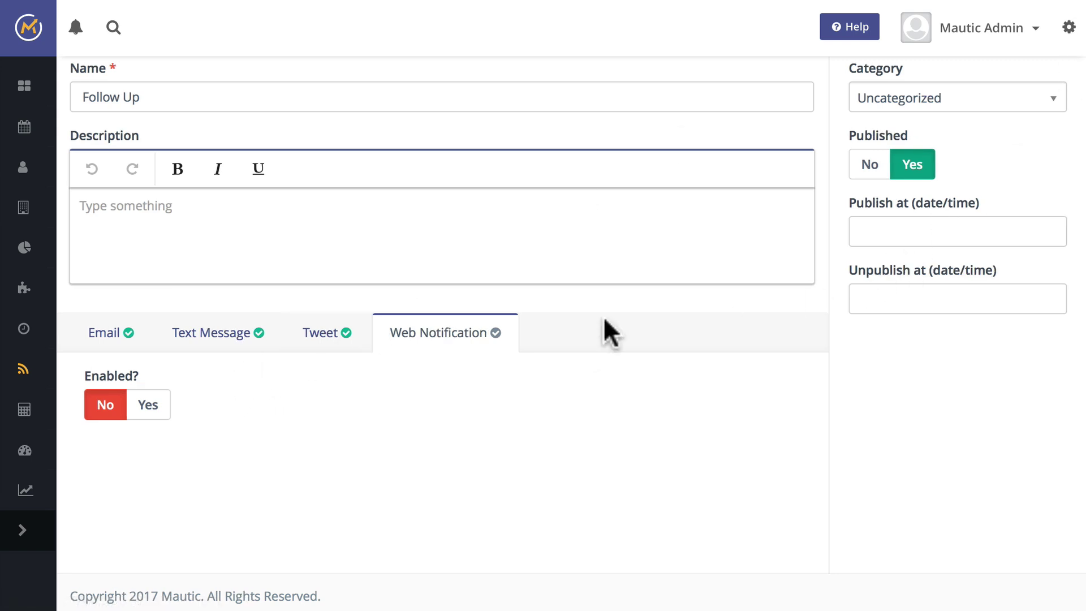
pyautogui.scroll(-1, 297, 345)
pyautogui.scroll(1, 352, 360)
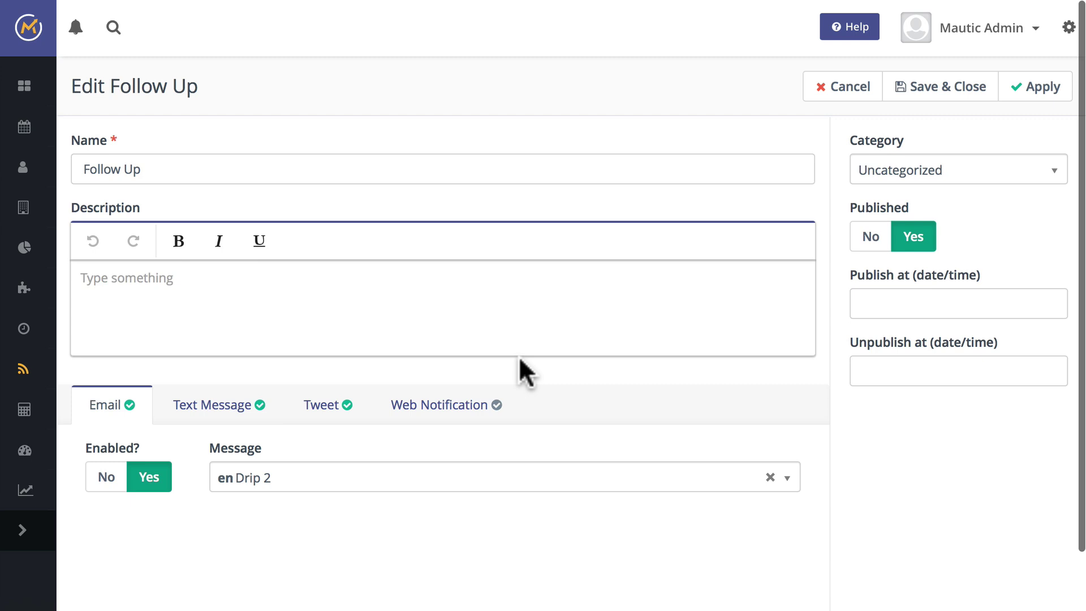
# Save and close the Follow Up message, then go to the Campaigns list.
pyautogui.click(948, 86)
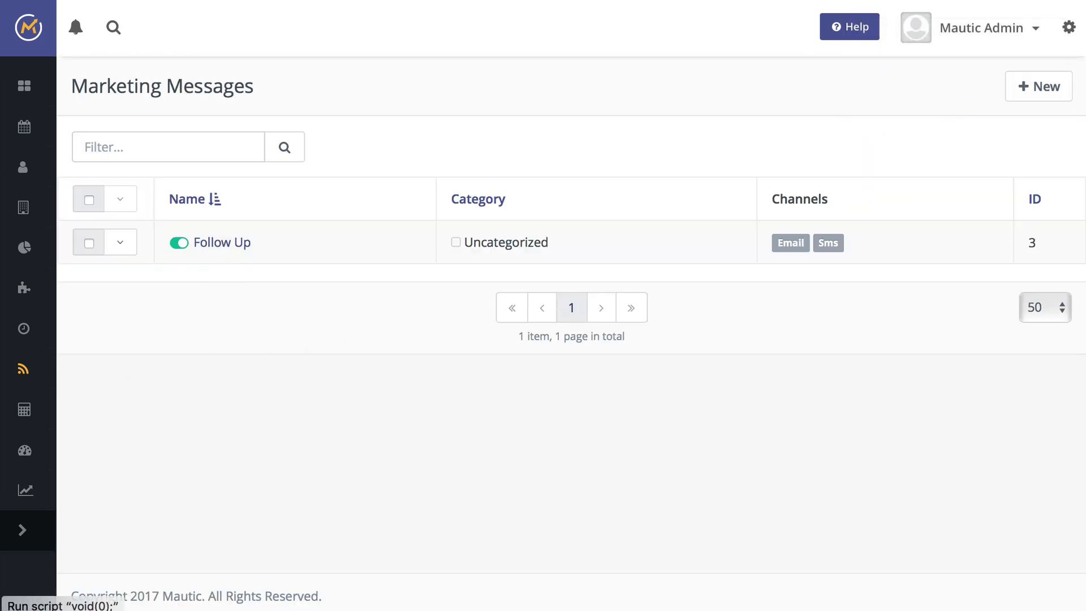
pyautogui.click(25, 333)
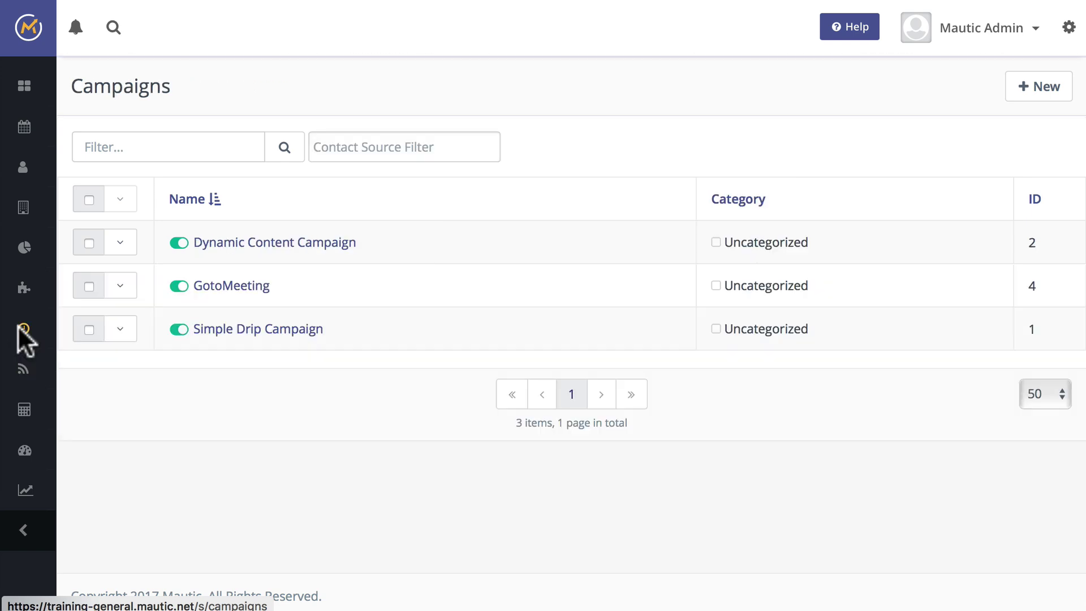
pyautogui.moveTo(259, 331); pyautogui.dragTo(219, 332)
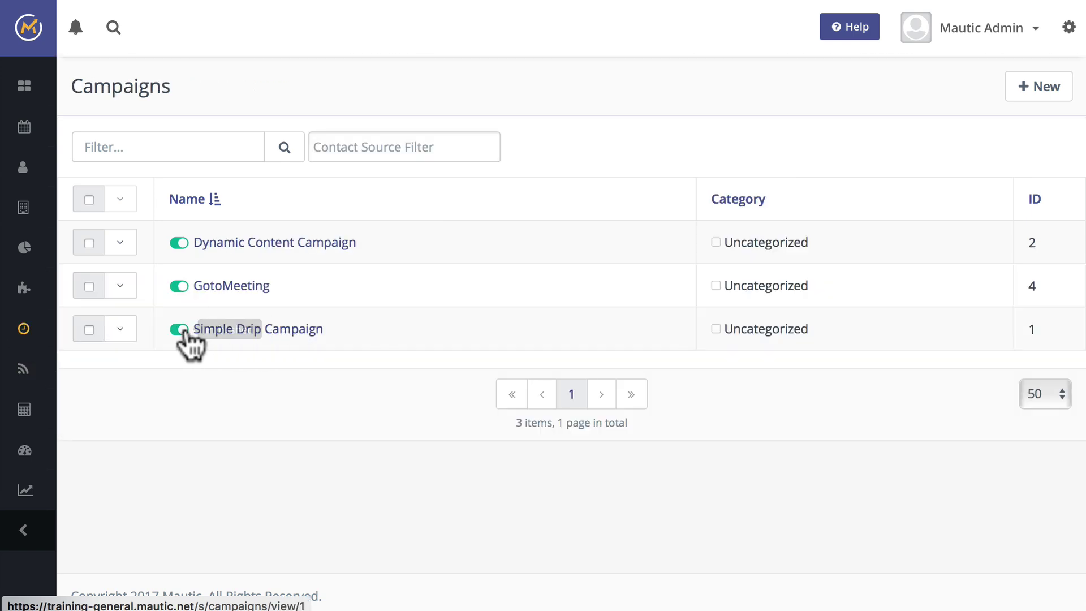
# Open the Simple Drip Campaign to remove its Drip 2 step.
pyautogui.click(223, 339)
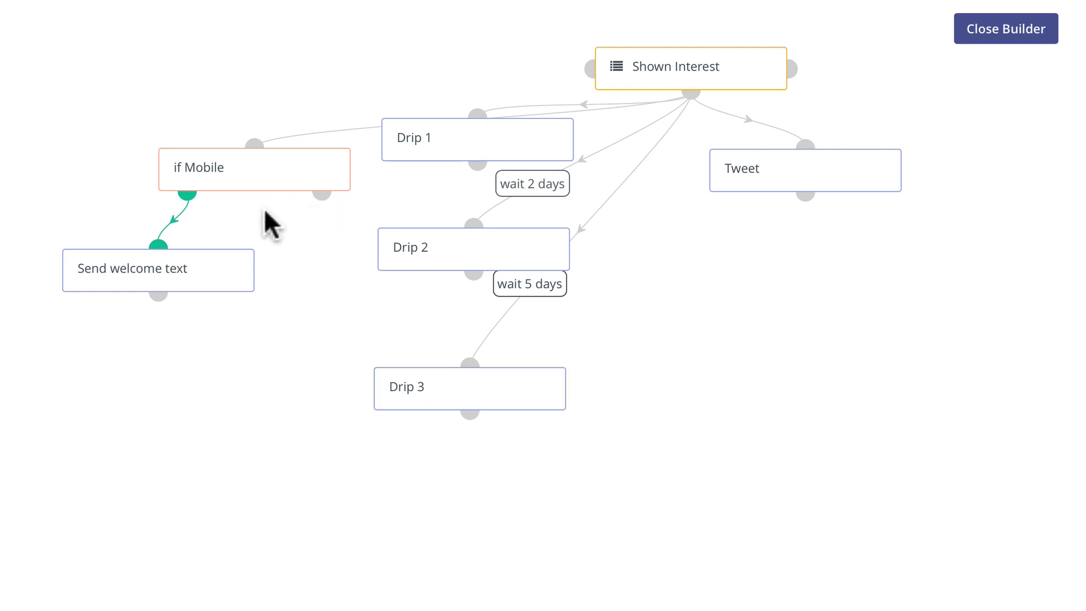
pyautogui.moveTo(473, 248)
pyautogui.moveTo(569, 230)
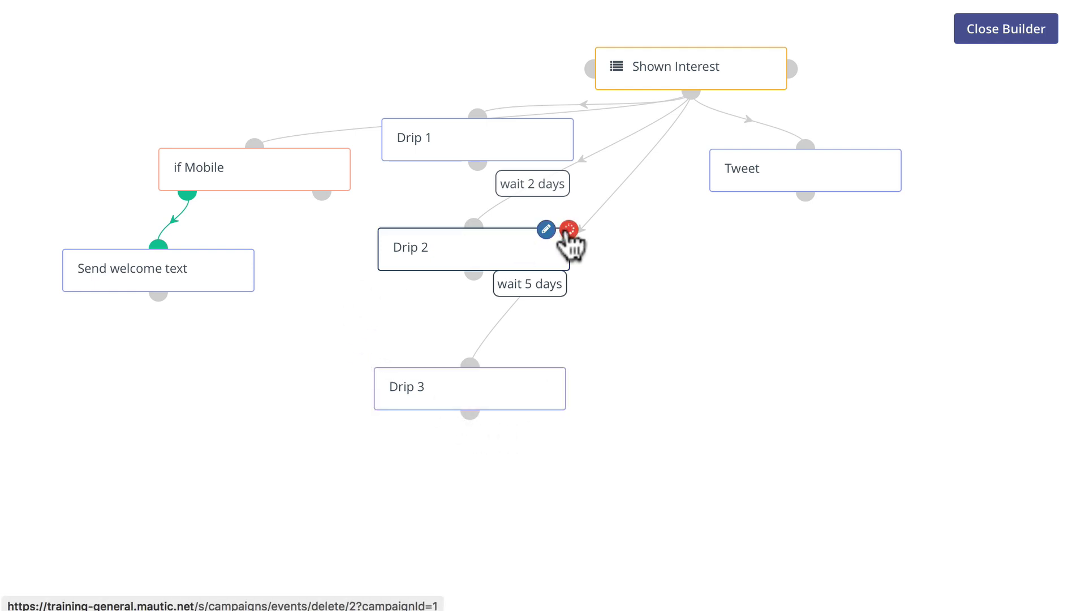
# Under Shown Interest, add a 'Drip 2 MM' marketing-message action sending Follow Up after 2 days.
pyautogui.click(691, 90)
pyautogui.click(691, 342)
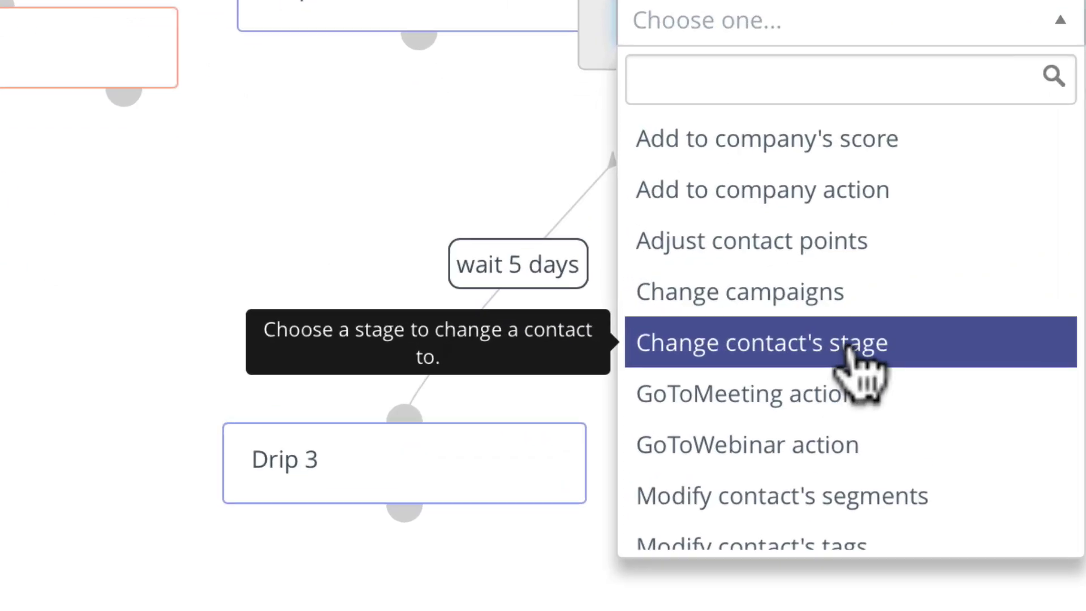
pyautogui.scroll(-2, 857, 367)
pyautogui.scroll(-2, 854, 364)
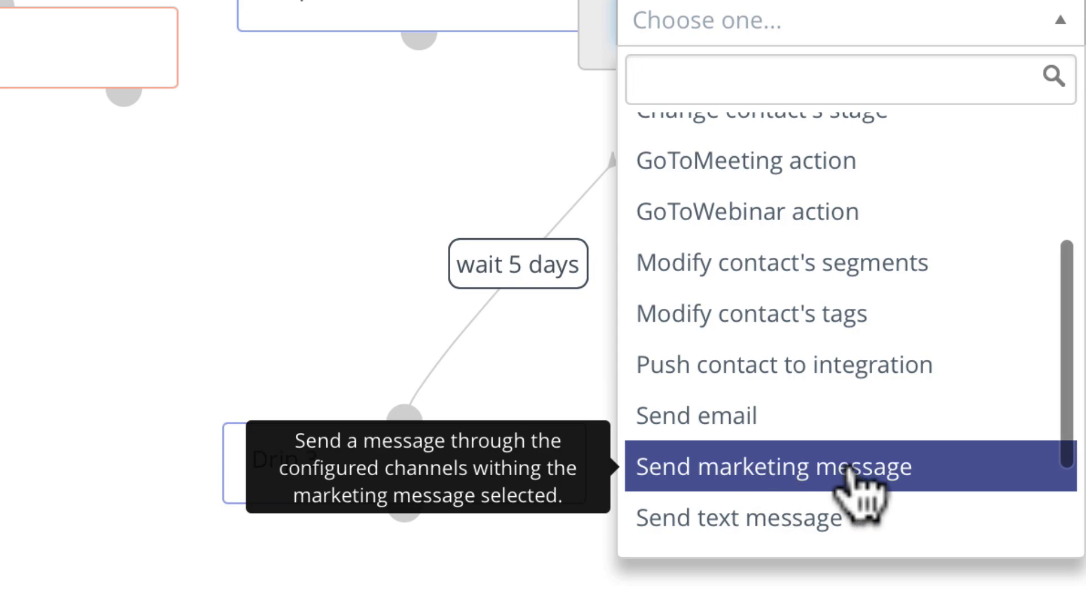
pyautogui.click(751, 472)
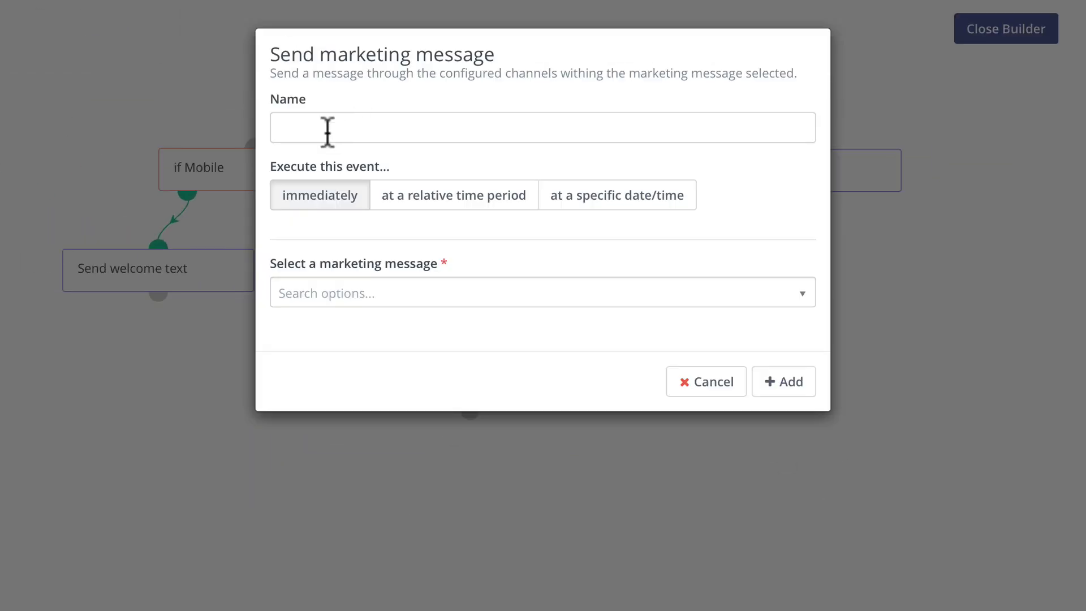
pyautogui.click(328, 129)
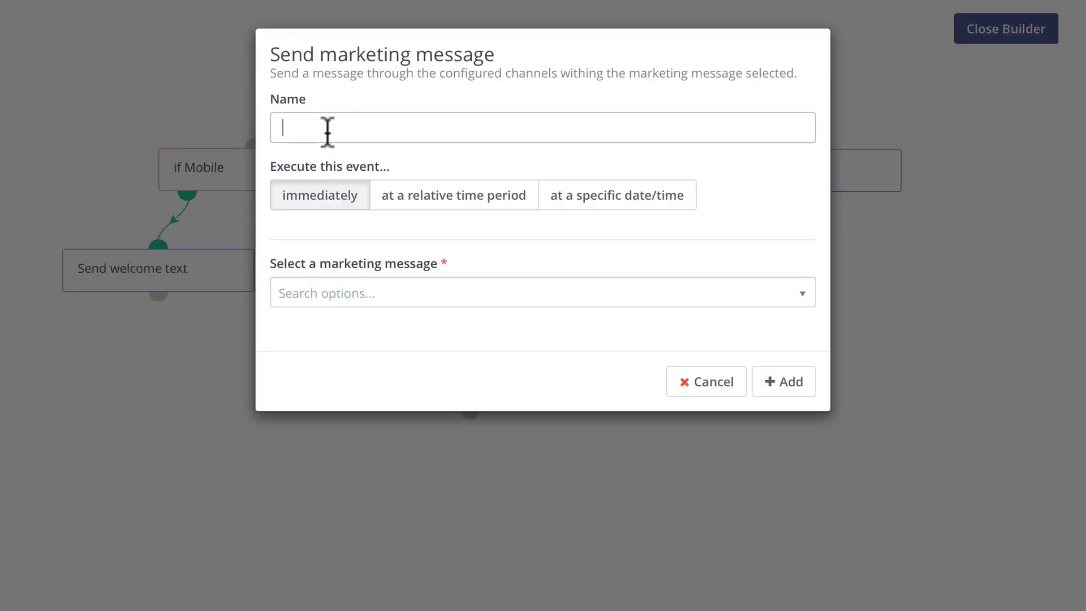
pyautogui.write('Drip ')
pyautogui.write('2 MM')
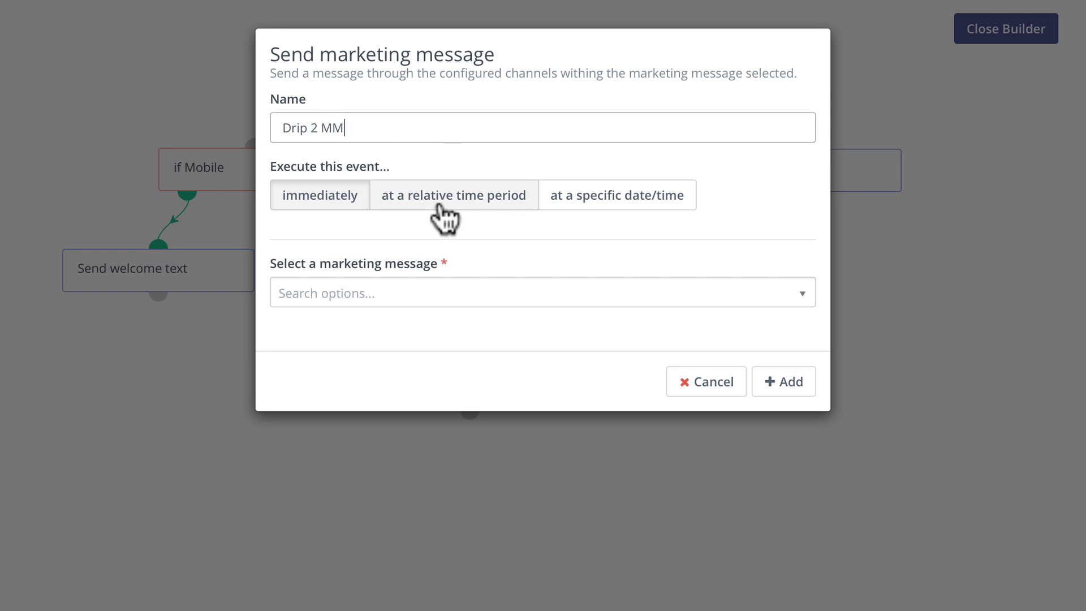
pyautogui.click(448, 204)
pyautogui.click(309, 242)
pyautogui.write('1')
pyautogui.doubleClick(309, 242)
pyautogui.write('2')
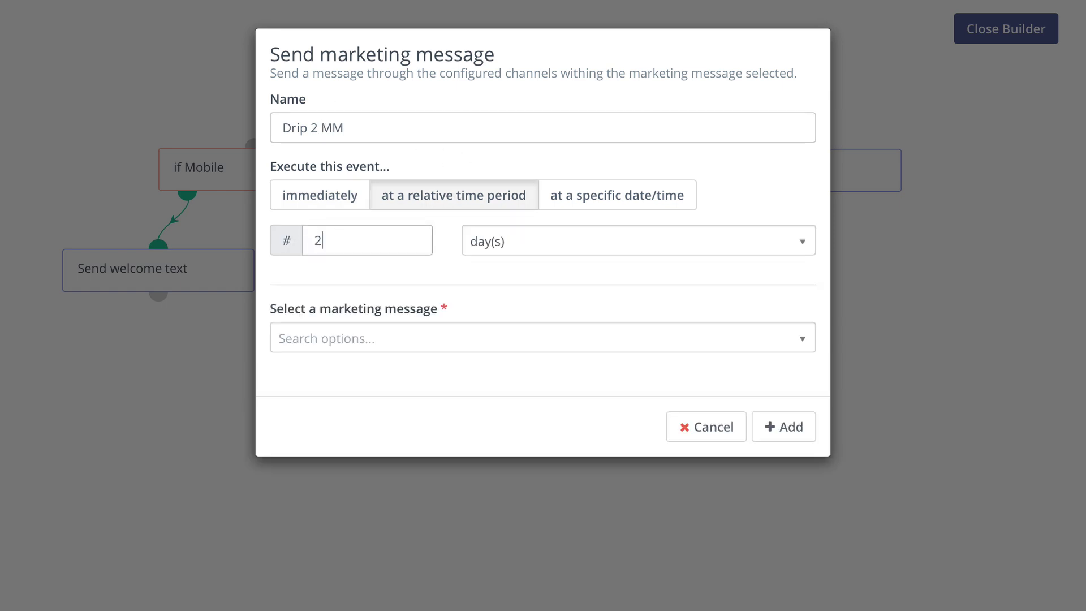
pyautogui.click(332, 343)
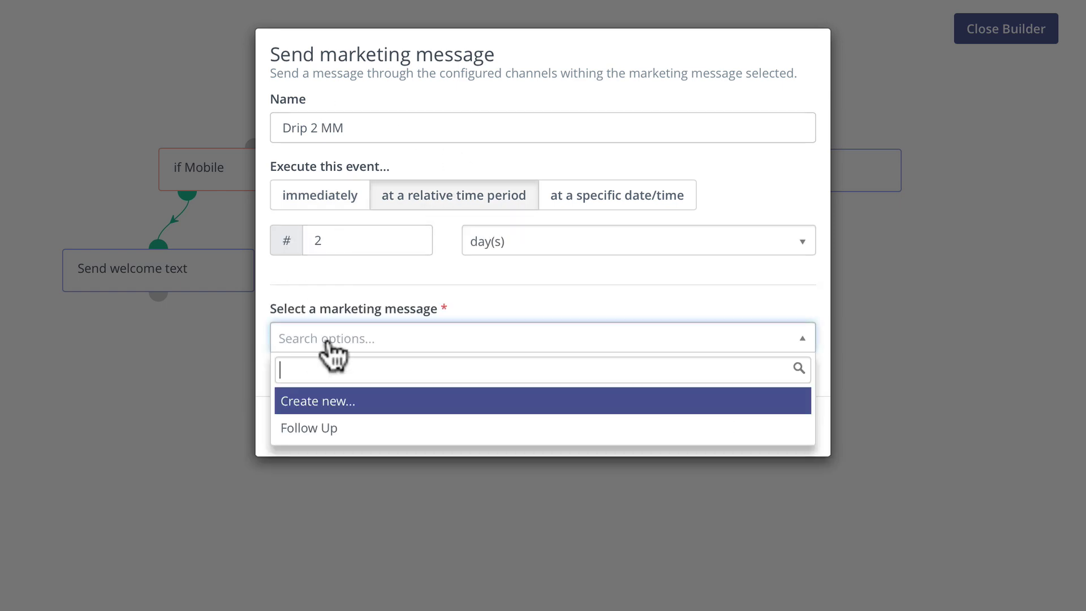
pyautogui.click(320, 431)
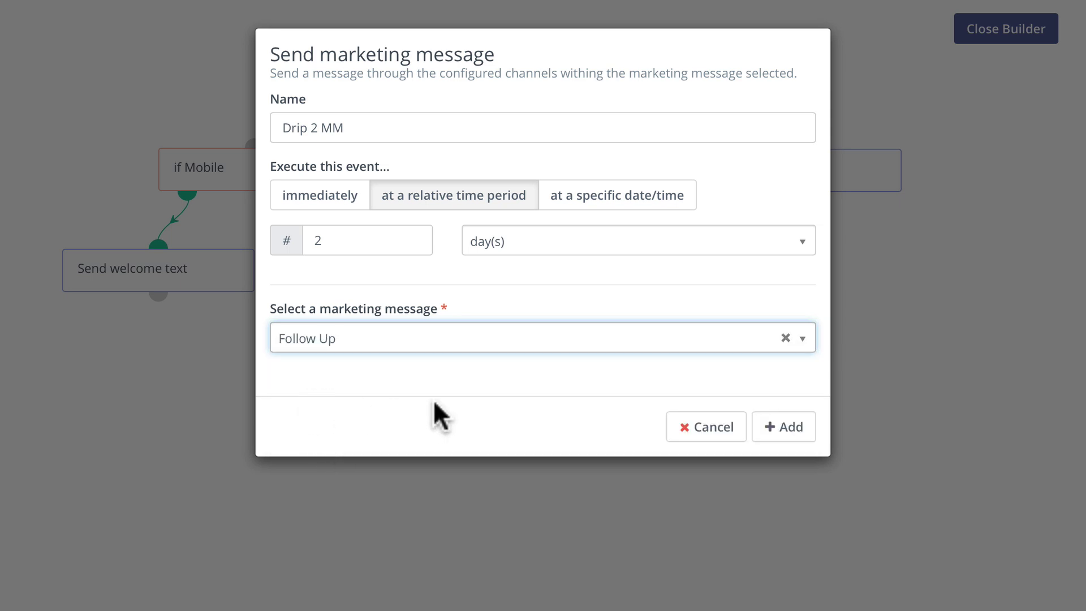
pyautogui.click(784, 428)
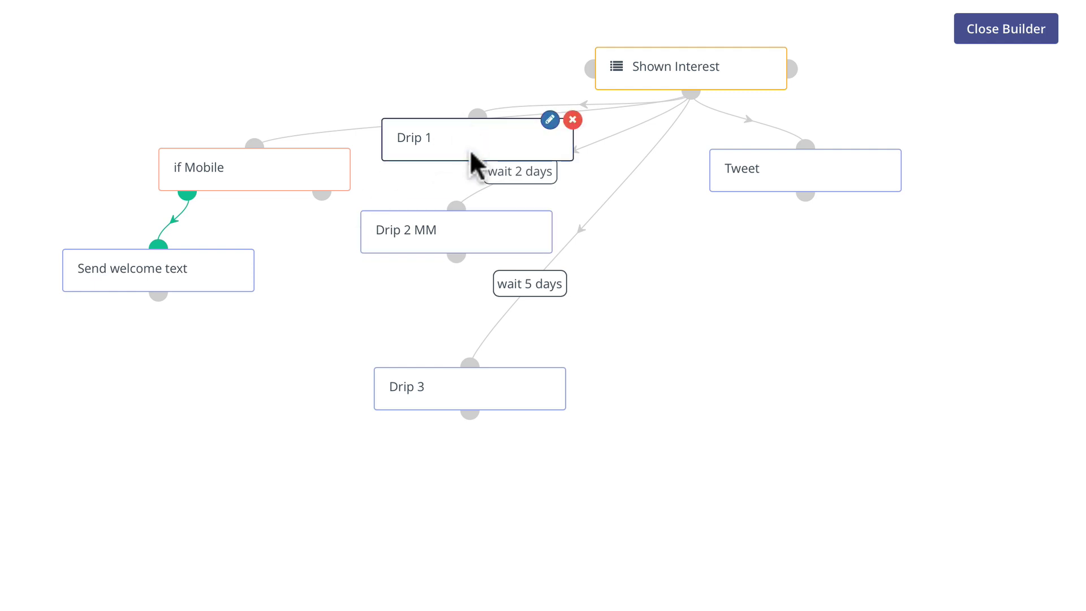
pyautogui.moveTo(457, 232)
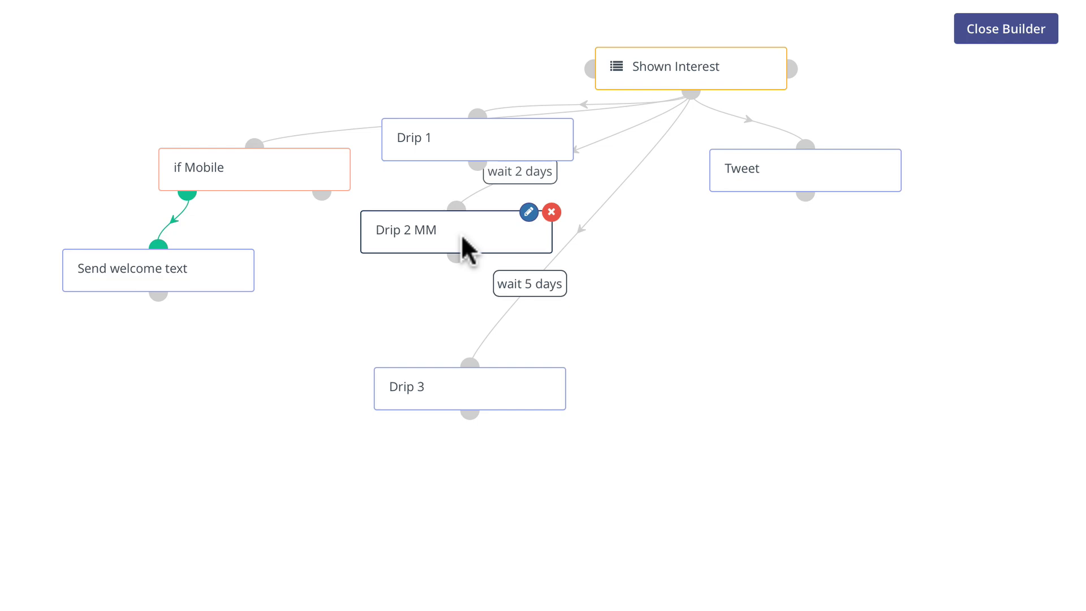
# Close the campaign builder, returning to the Edit Campaign form.
pyautogui.click(1008, 34)
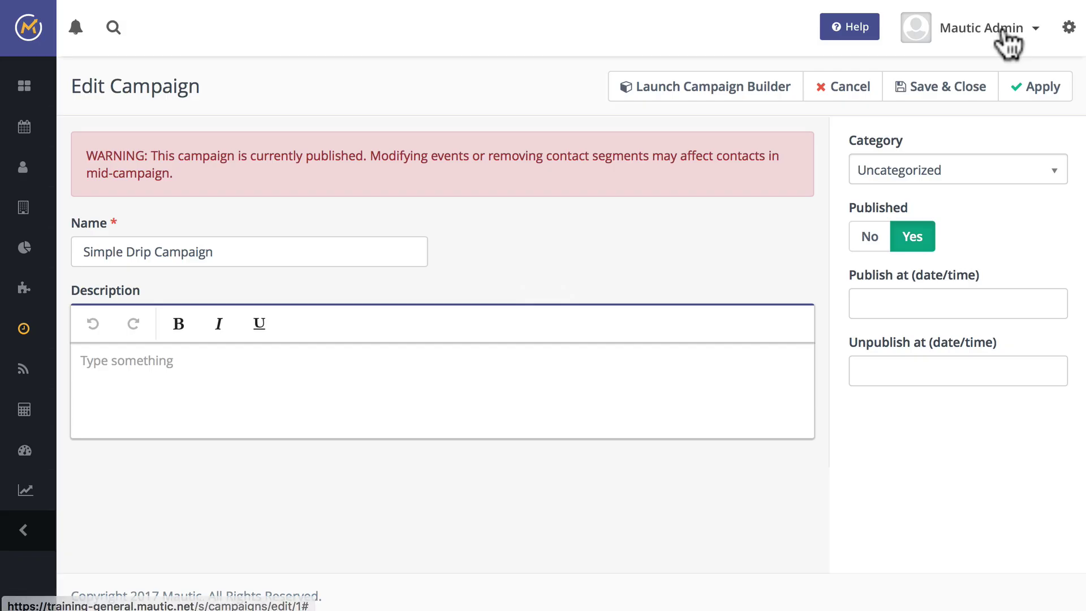